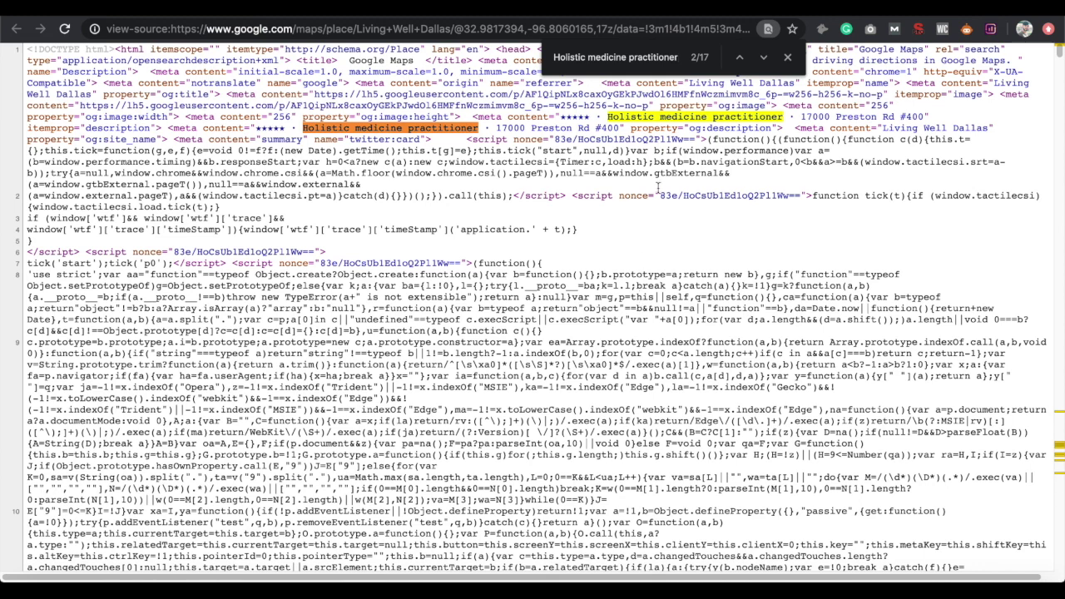
- Highlight Living Well Dallas and its categories, Holistic medicine practitioner through Rheumatologist, in the page source
left_click(761, 60)
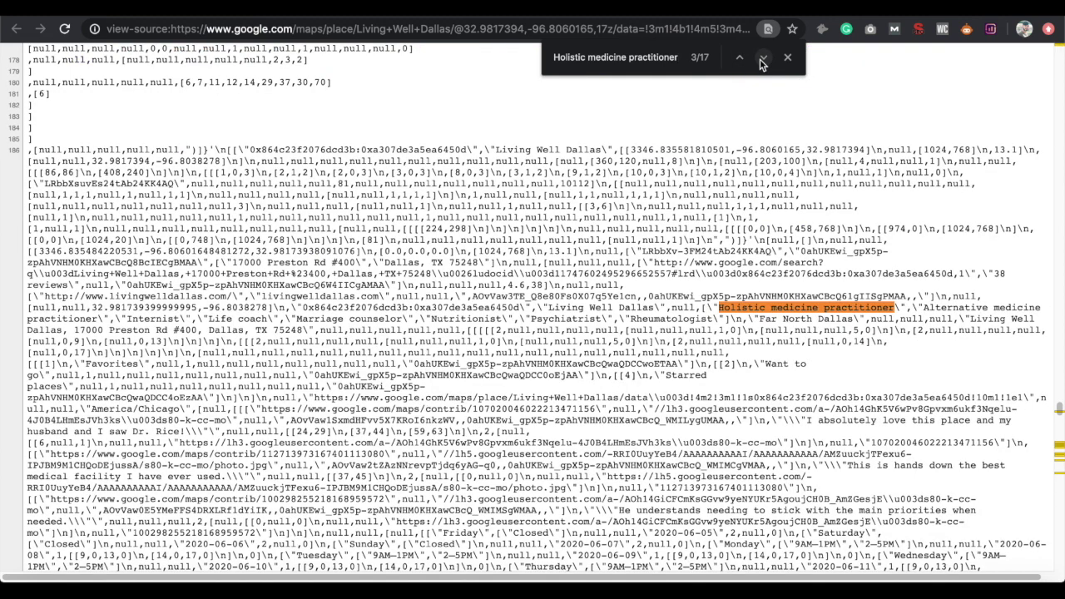
scroll(620, 348, "down", 1)
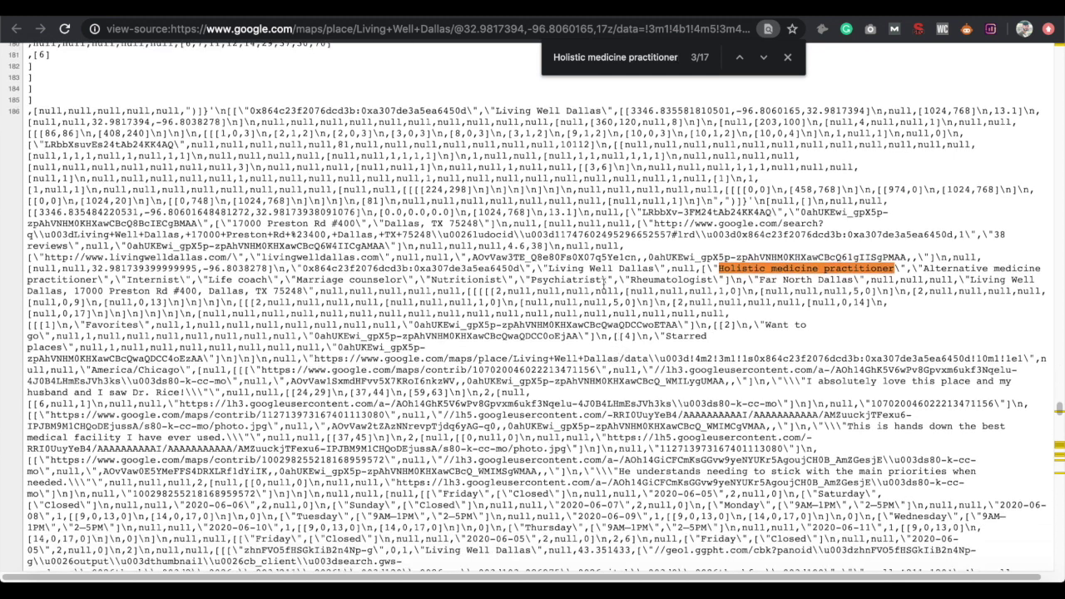
left_click_drag(548, 267, 654, 268)
mouse_move(719, 269)
left_mouse_down()
mouse_move(1036, 268)
mouse_move(1035, 277)
mouse_move(29, 280)
mouse_move(714, 281)
left_mouse_up()
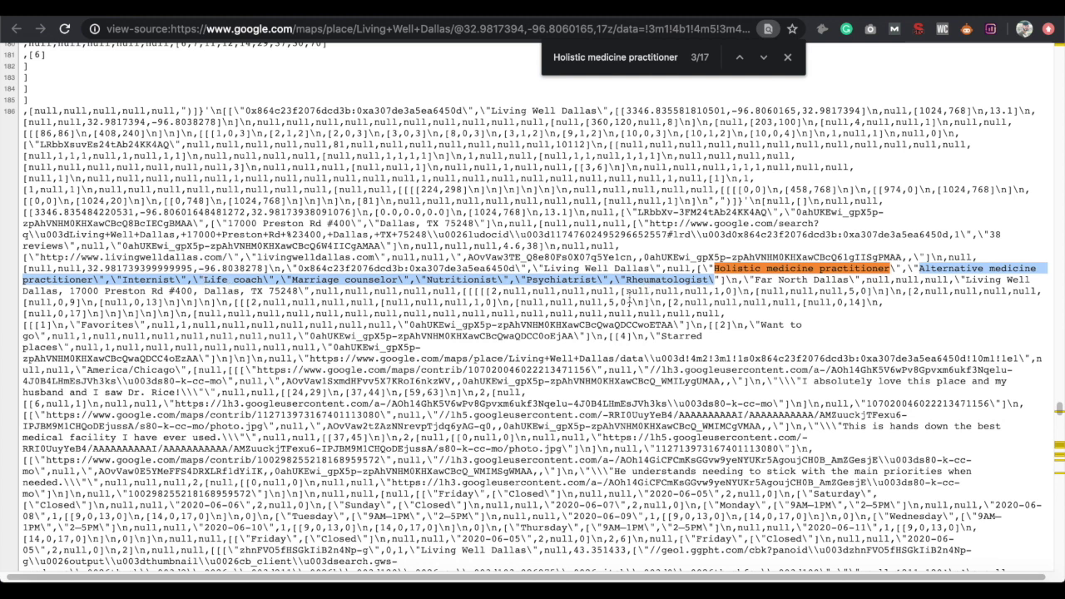
scroll(607, 298, "down", 3)
scroll(607, 299, "up", 10)
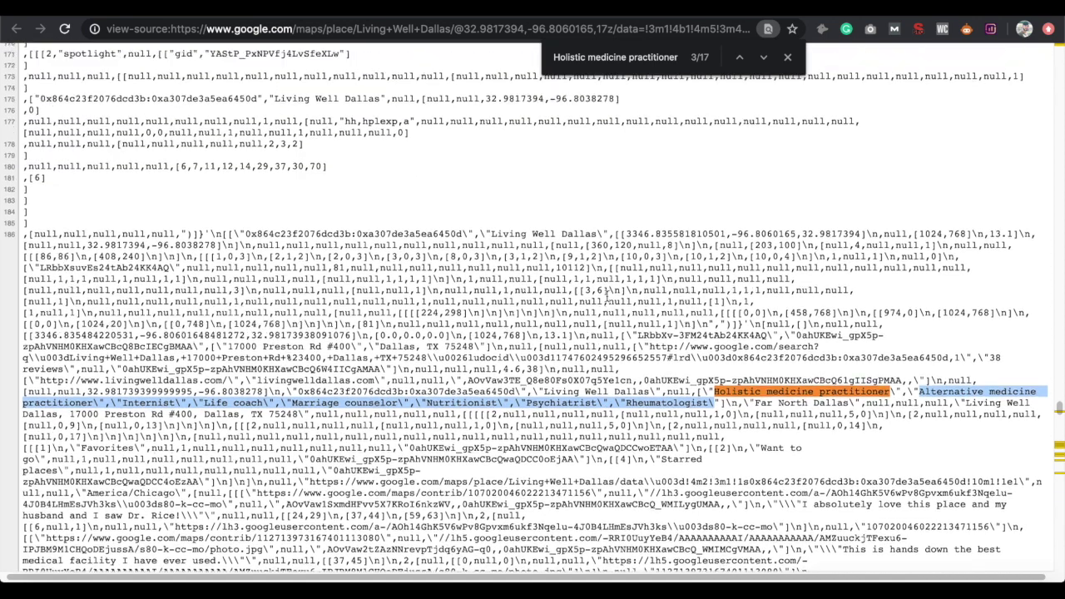
scroll(606, 299, "up", 10)
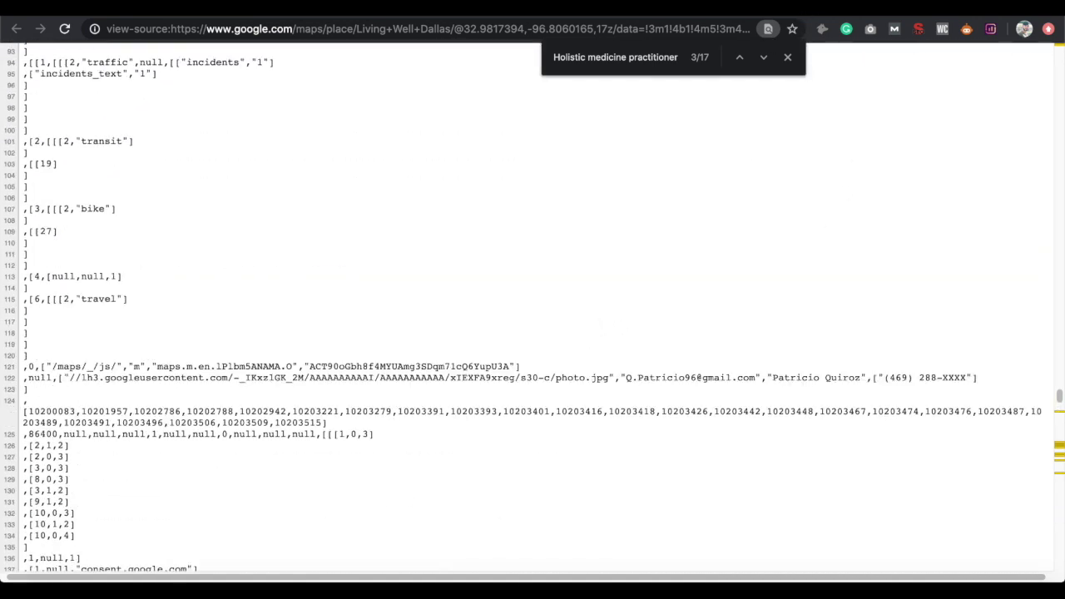
left_click(787, 57)
- Open Dr. David Morcom's Google Maps place page by searching his business name
key("super+w")
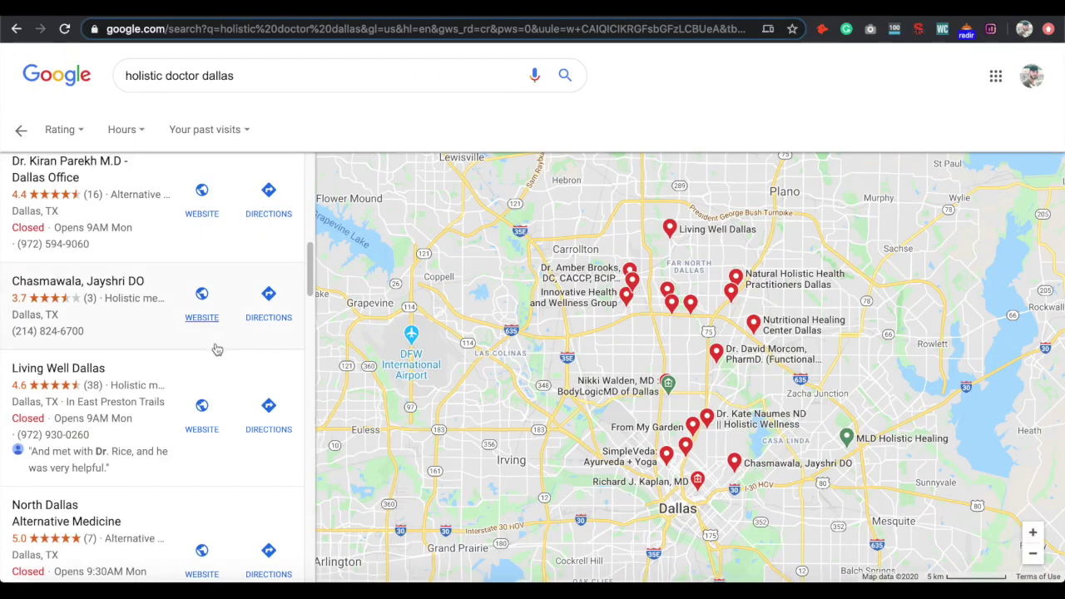
scroll(166, 357, "up", 3)
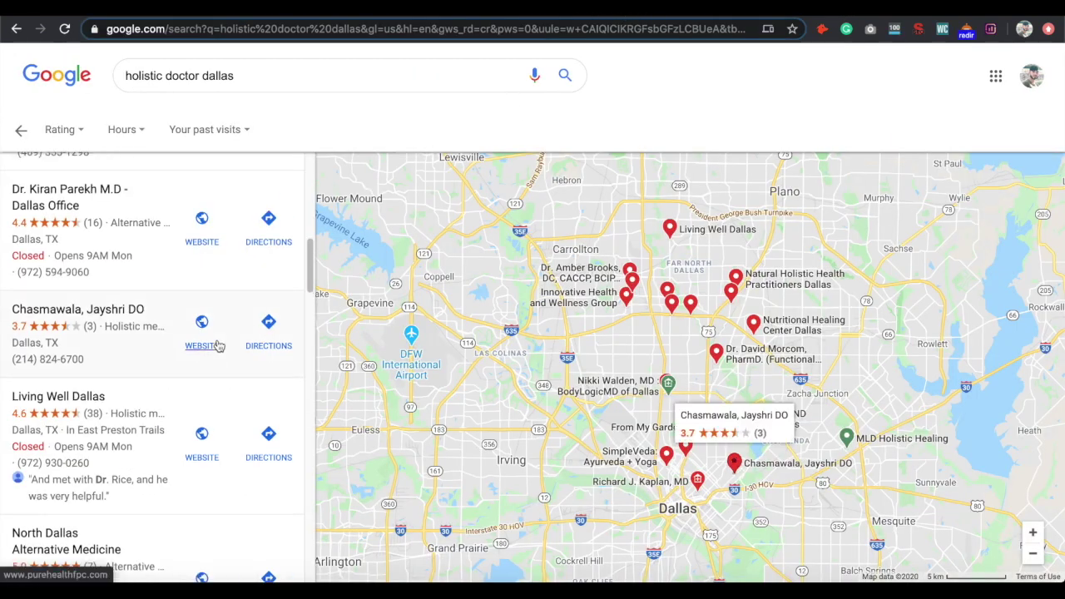
left_click(147, 366)
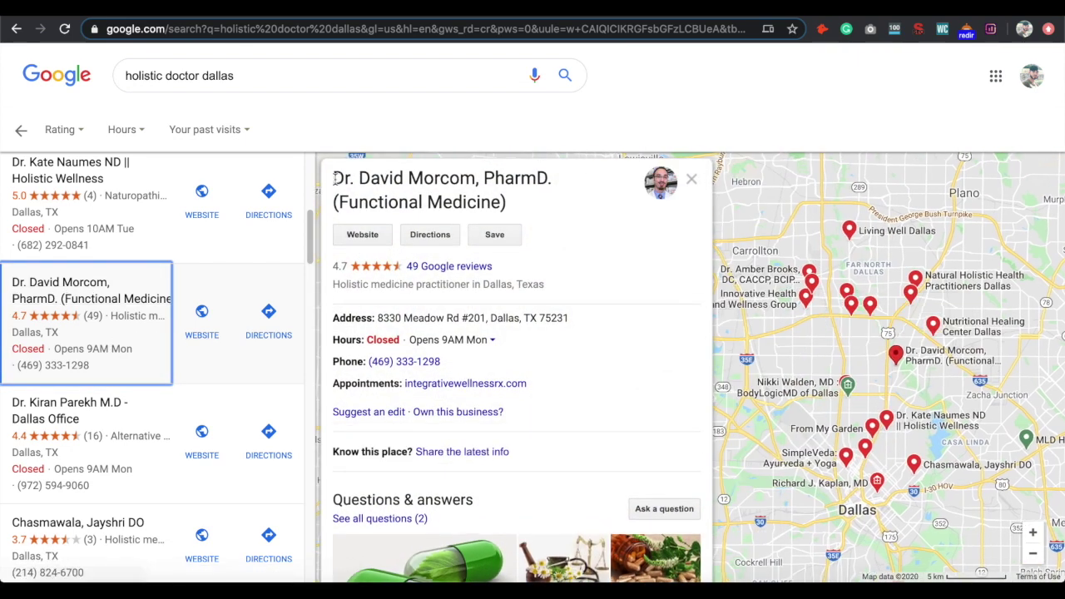
left_click_drag(334, 178, 541, 205)
key("ctrl+c")
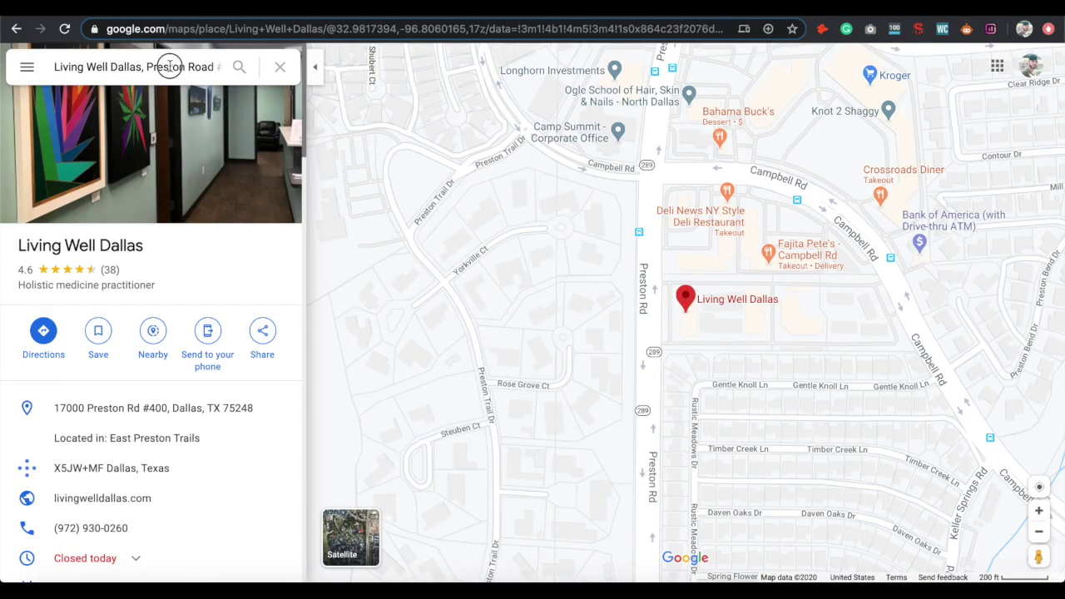
left_click(169, 67)
key("ctrl+v")
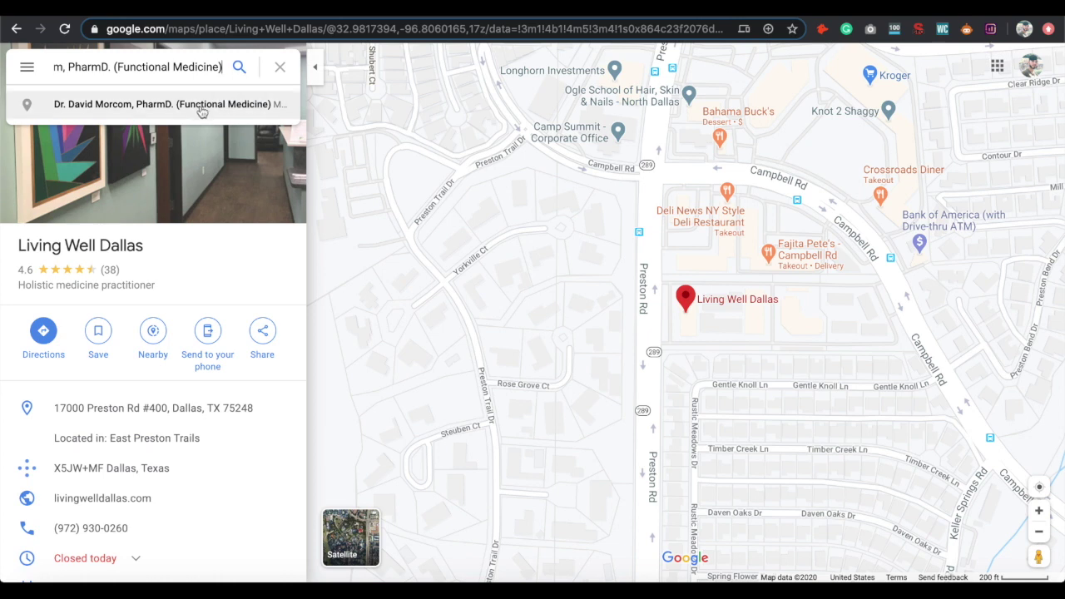
left_click(197, 104)
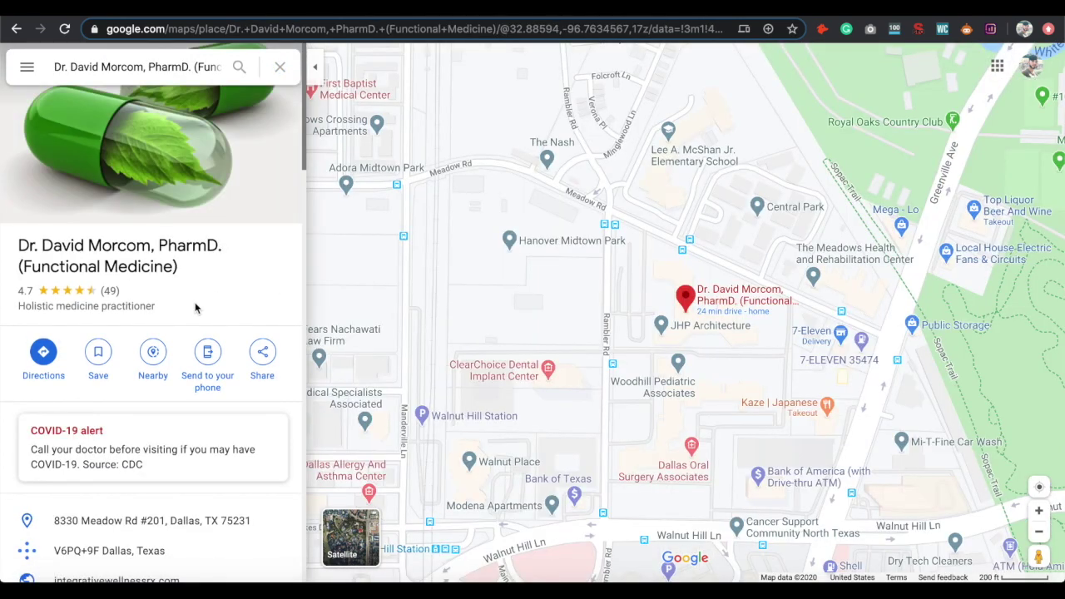
- View the page source of Dr. David Morcom's place page
left_click_drag(170, 311, 15, 308)
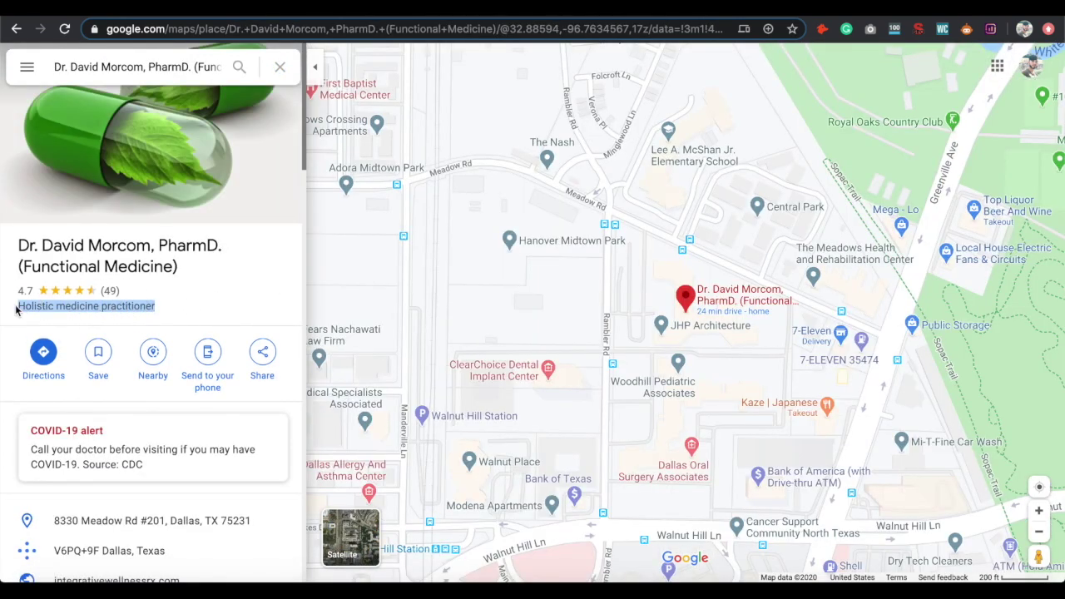
right_click(171, 307)
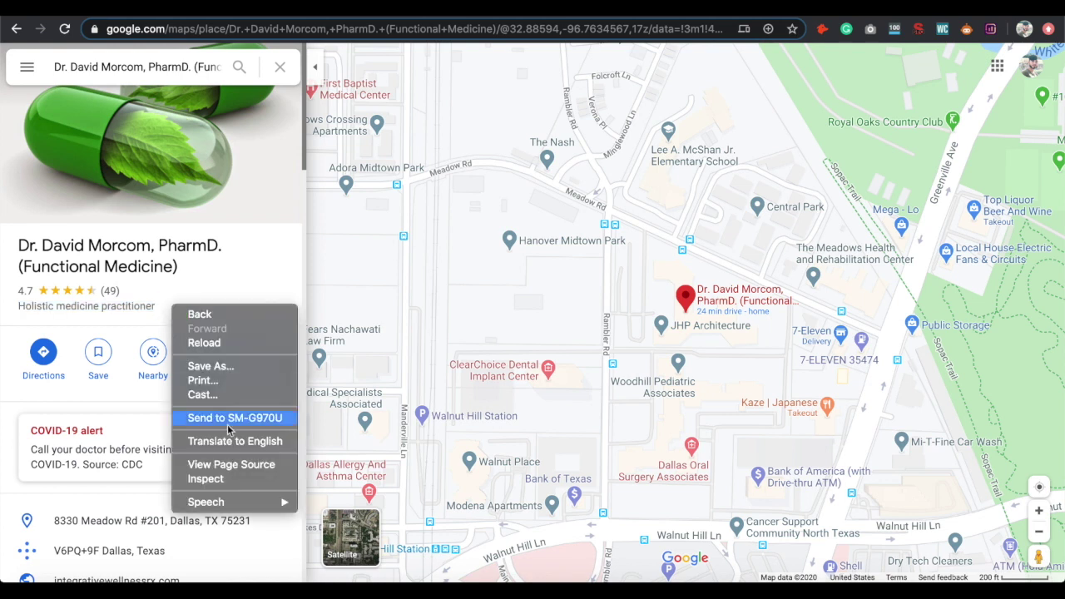
left_click(230, 465)
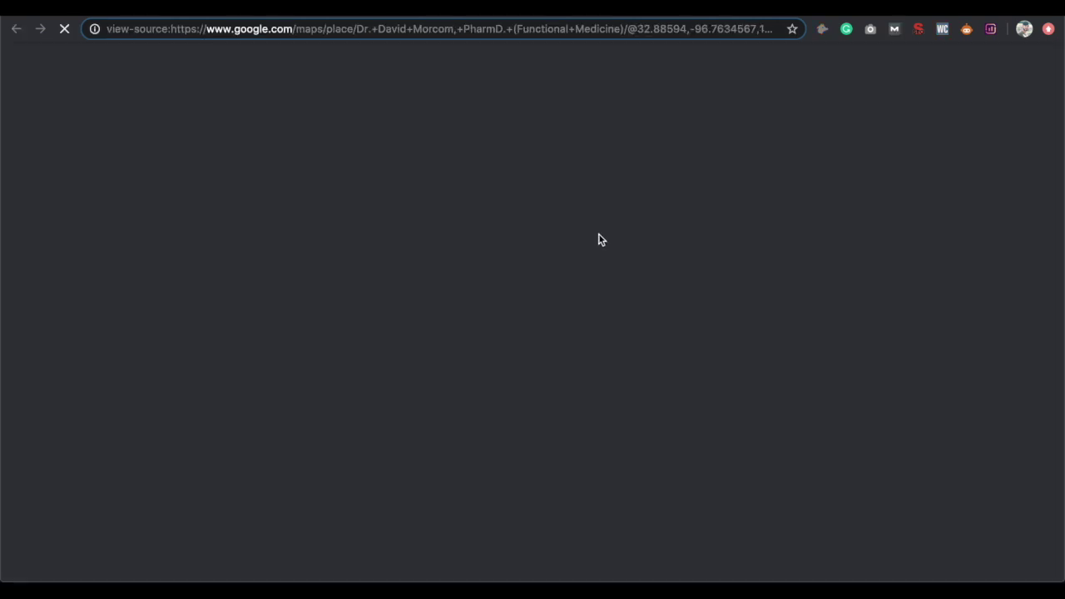
- Find 'Holistic medicine practitioner' in the source and highlight the Herbalist and Naturopathic practitioner categories
key("super+f")
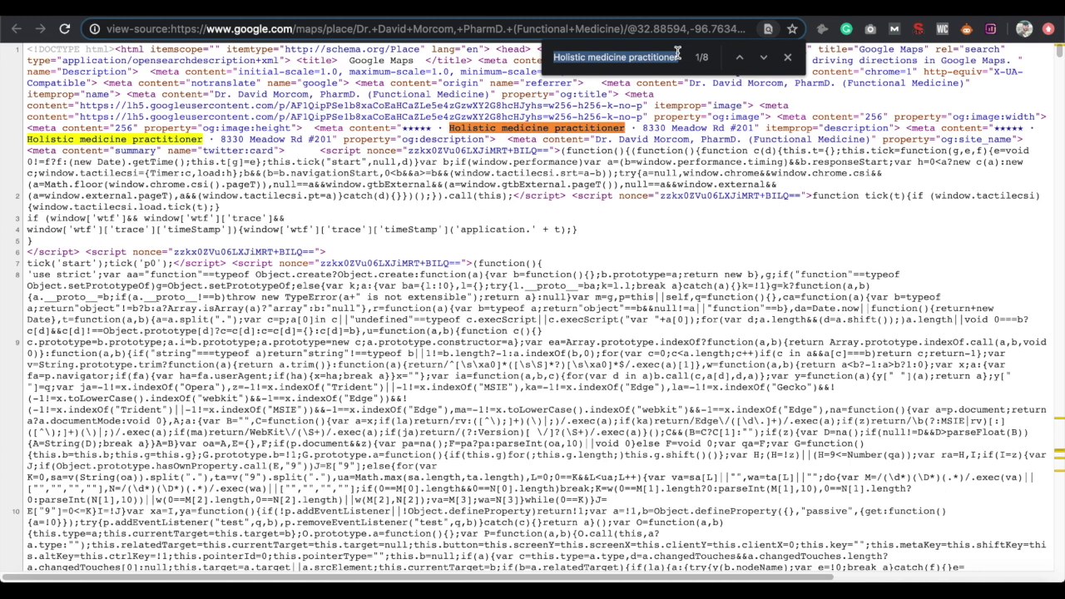
key("Return")
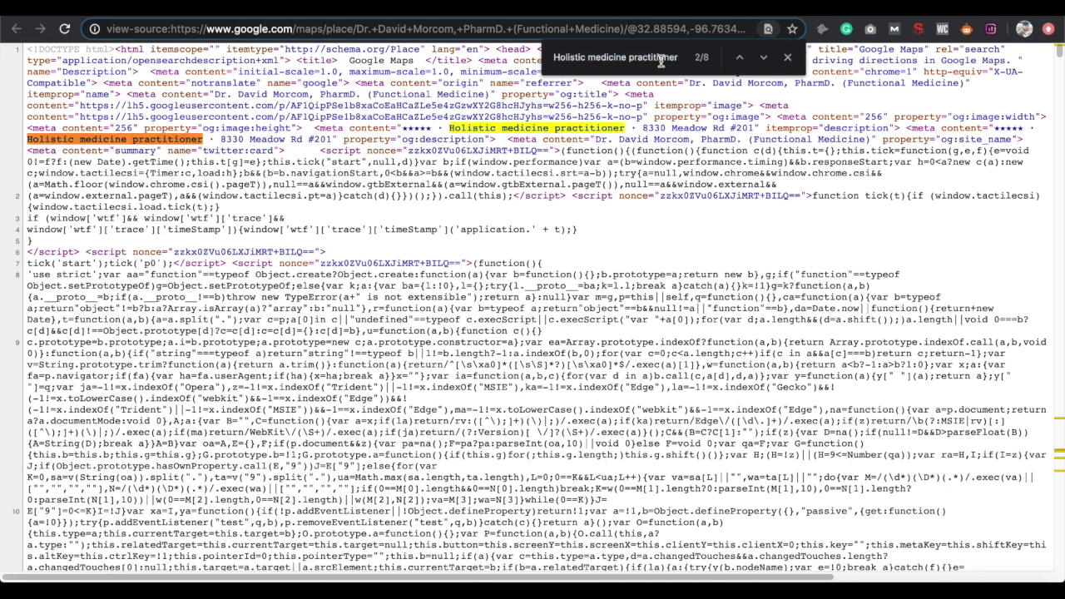
key("Return")
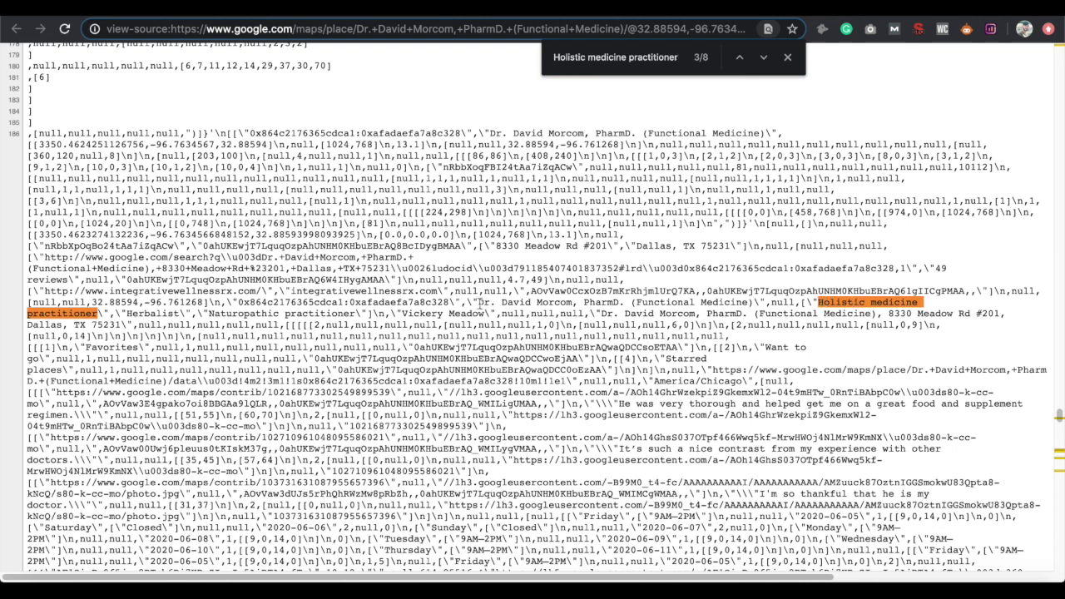
left_click(476, 303)
left_click_drag(476, 303, 358, 316)
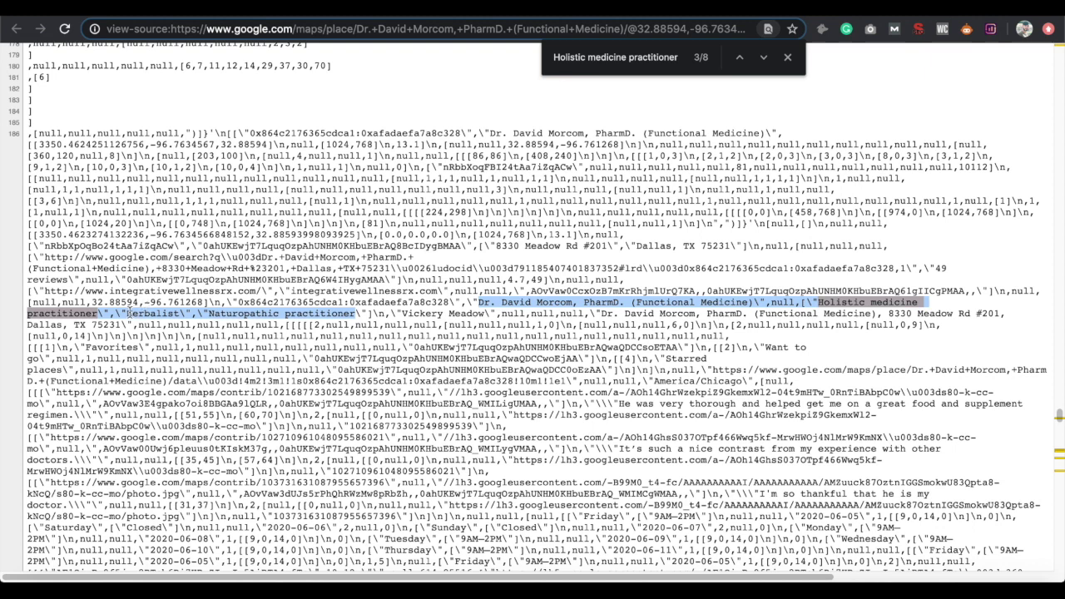
left_click_drag(126, 313, 181, 315)
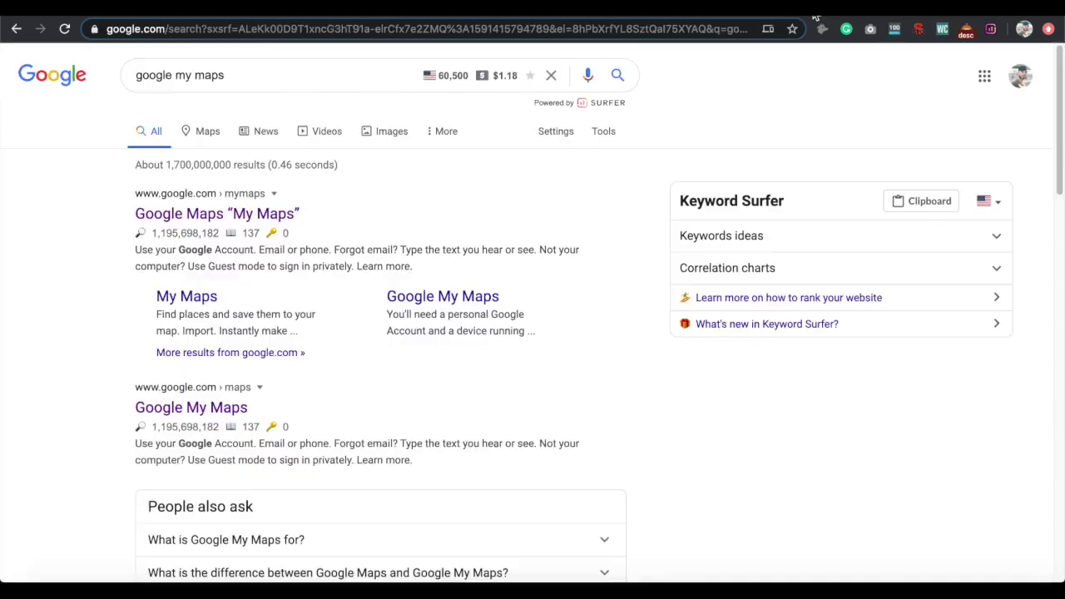
- Return to the 'google my maps' results and open the Google My Maps home page
key("super+w")
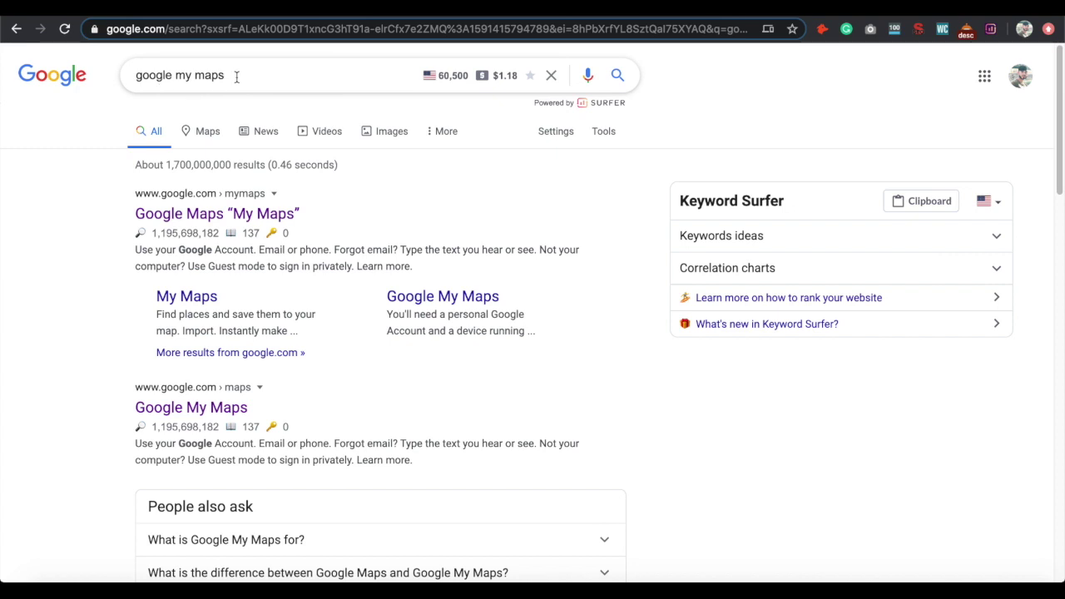
left_click_drag(249, 76, 121, 75)
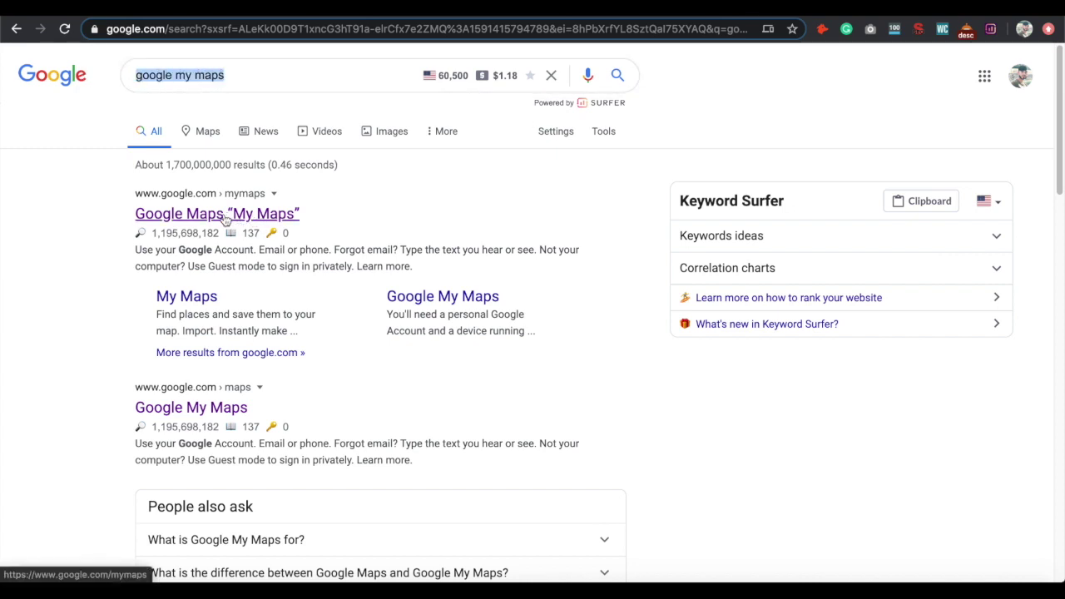
left_click(223, 216)
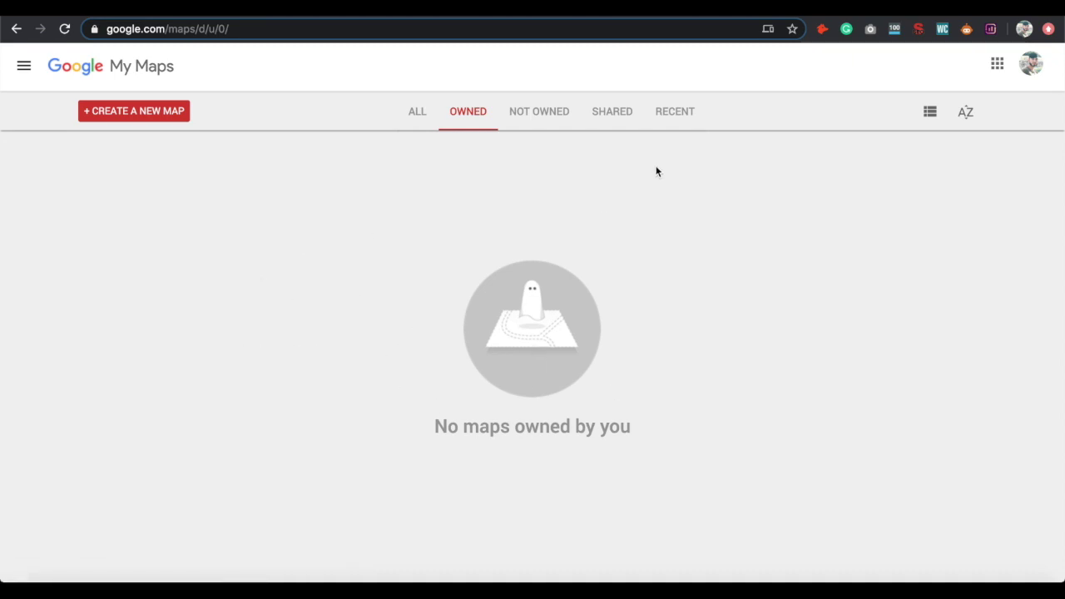
- Create a new blank map in Google My Maps
left_click(131, 116)
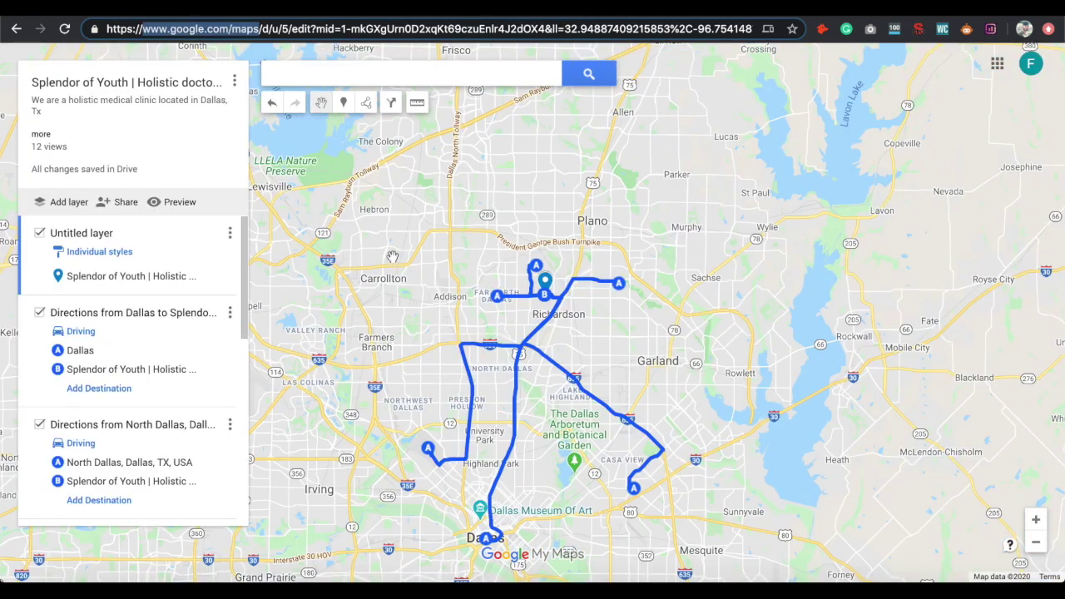
left_click(201, 88)
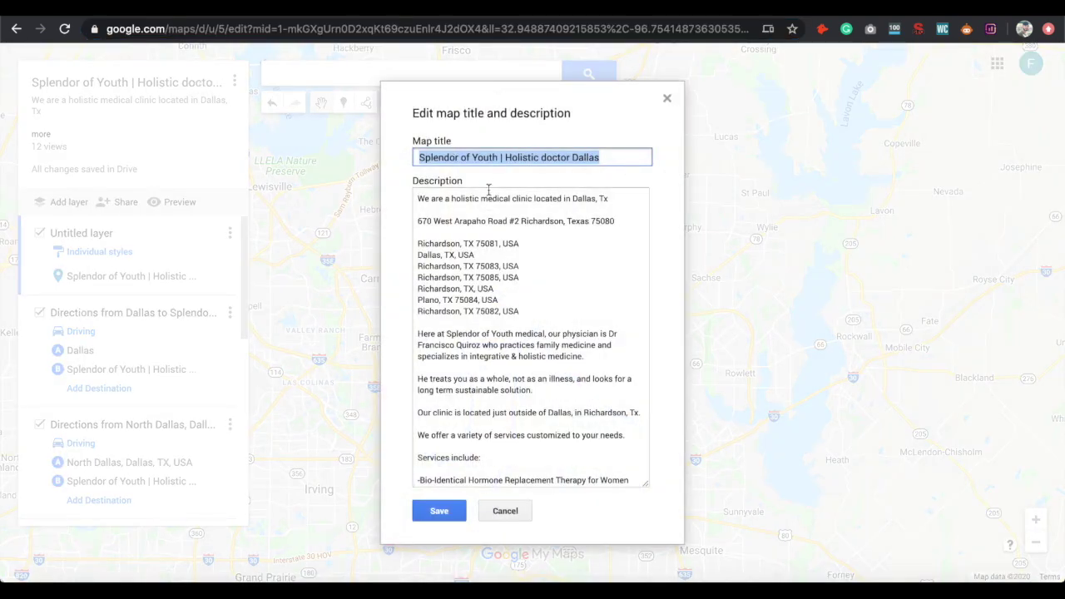
left_click(667, 99)
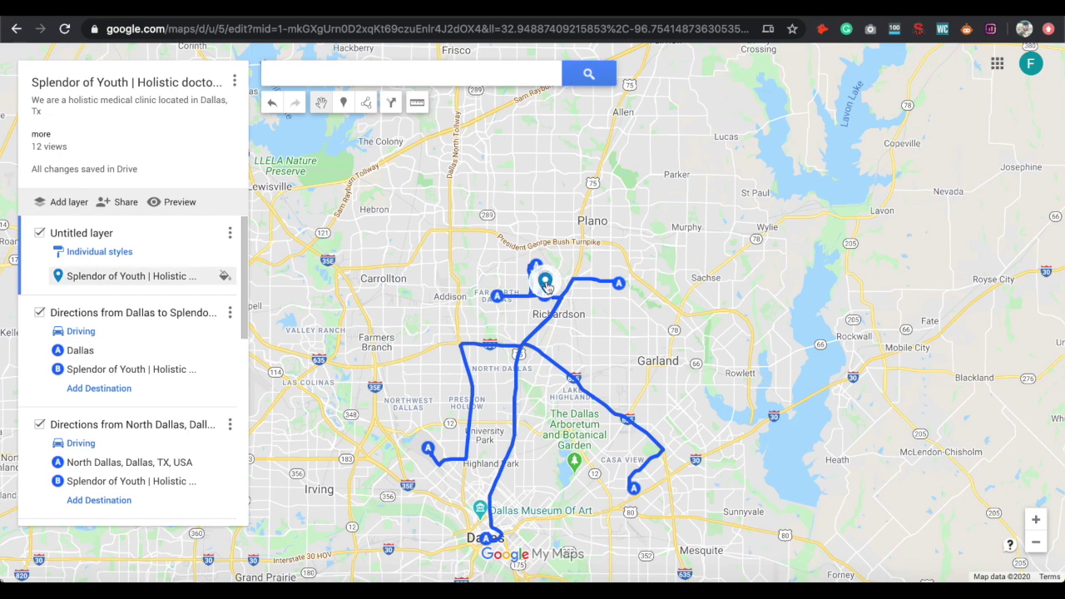
- Review the title 'Splendor of Youth | Holistic doctor Dallas' and the services description, then save
left_click(166, 86)
left_click_drag(419, 158, 605, 162)
left_click(607, 160)
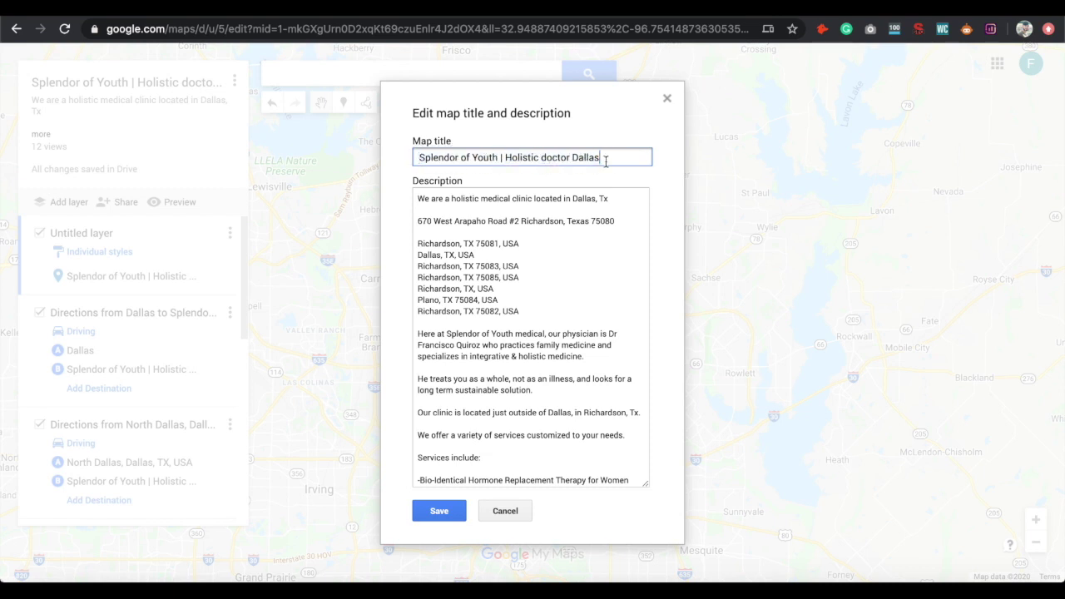
left_click_drag(421, 198, 616, 480)
left_click(613, 459)
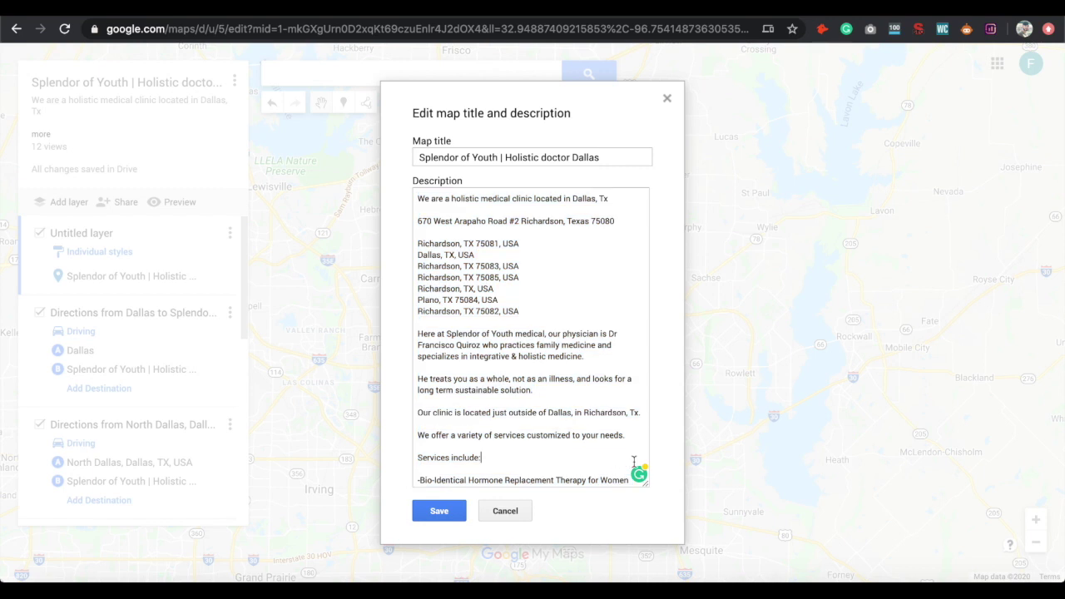
scroll(532, 337, "down", 4)
left_click(418, 360)
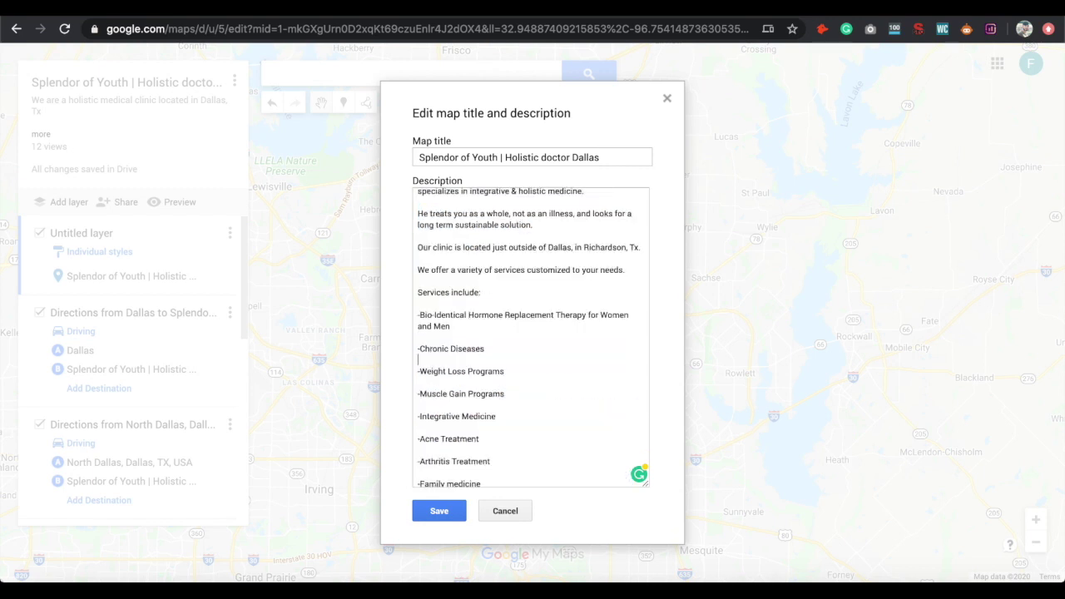
scroll(531, 337, "down", 2)
left_click(418, 432)
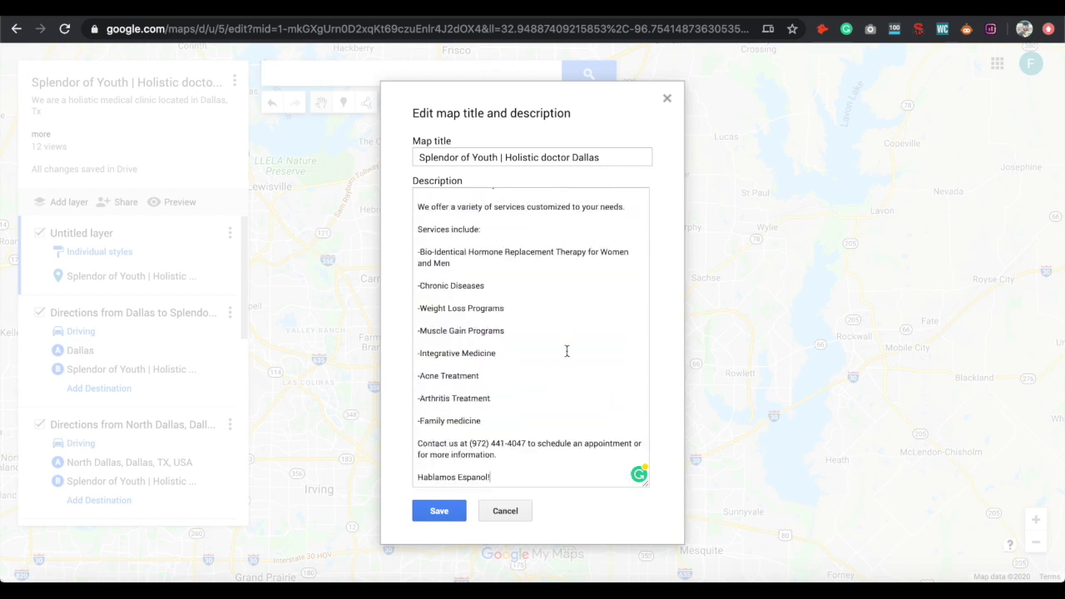
scroll(512, 208, "up", 4)
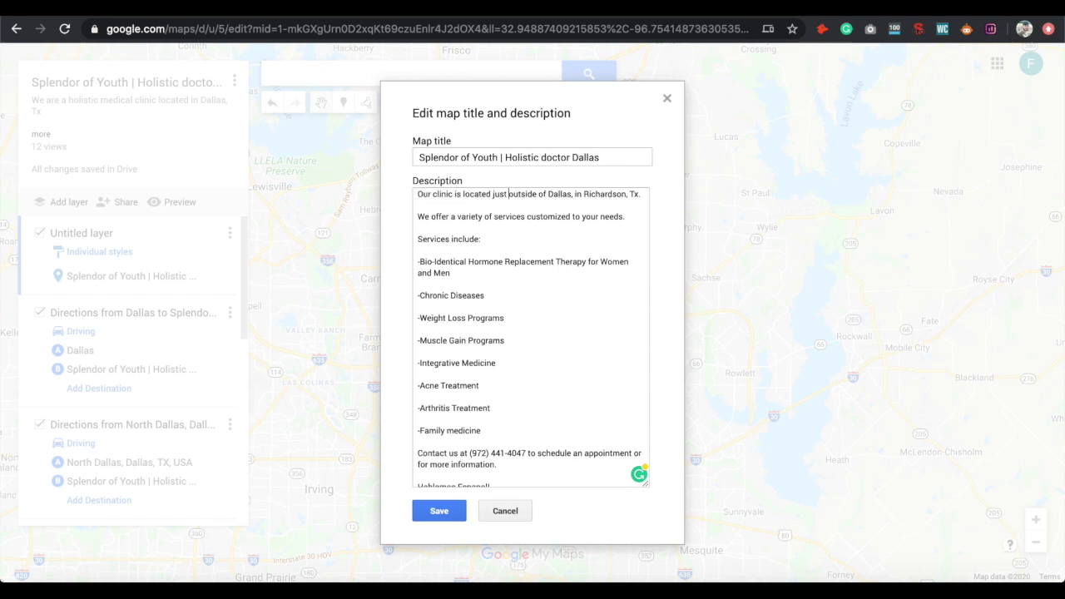
scroll(506, 213, "up", 2)
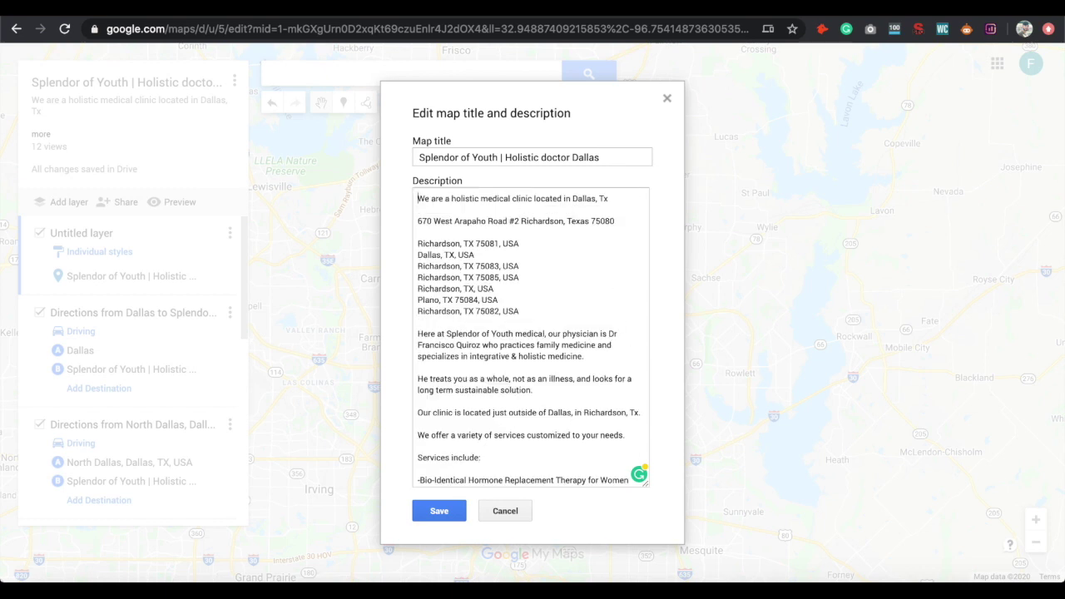
left_click(436, 509)
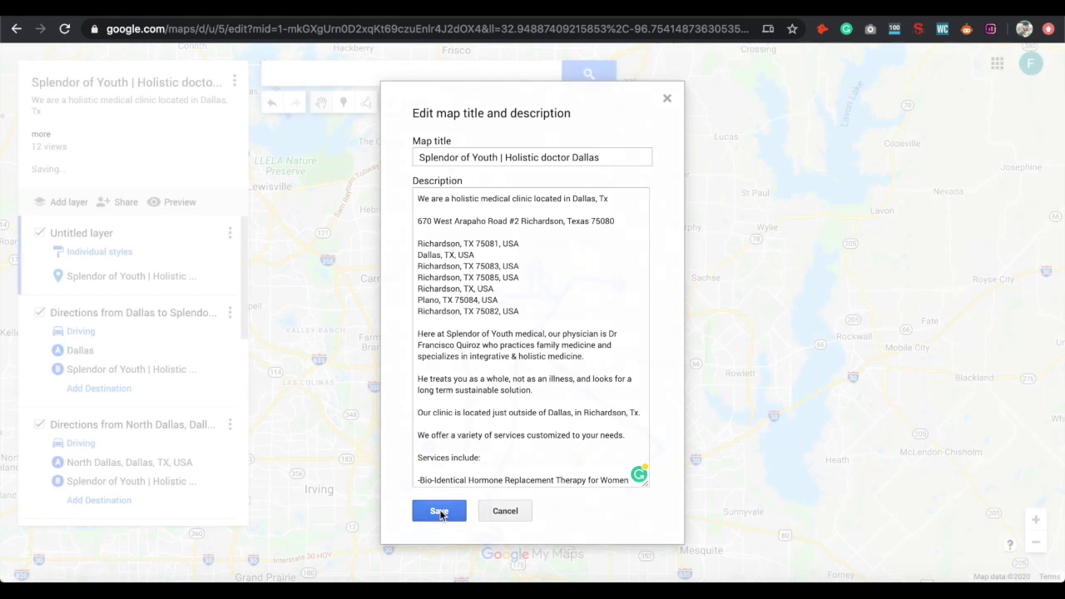
left_click(546, 287)
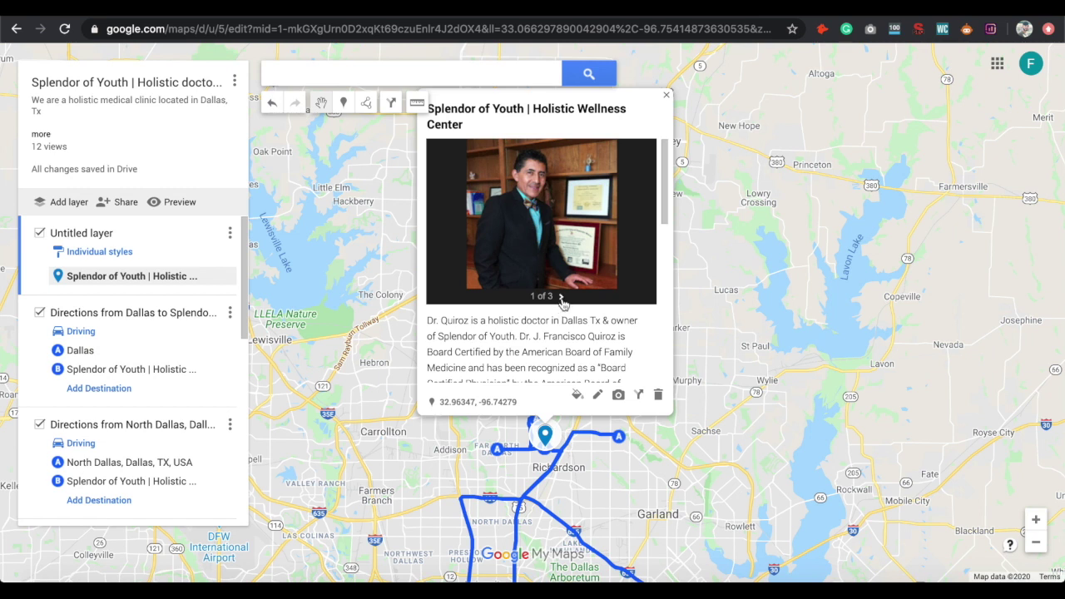
left_click(560, 297)
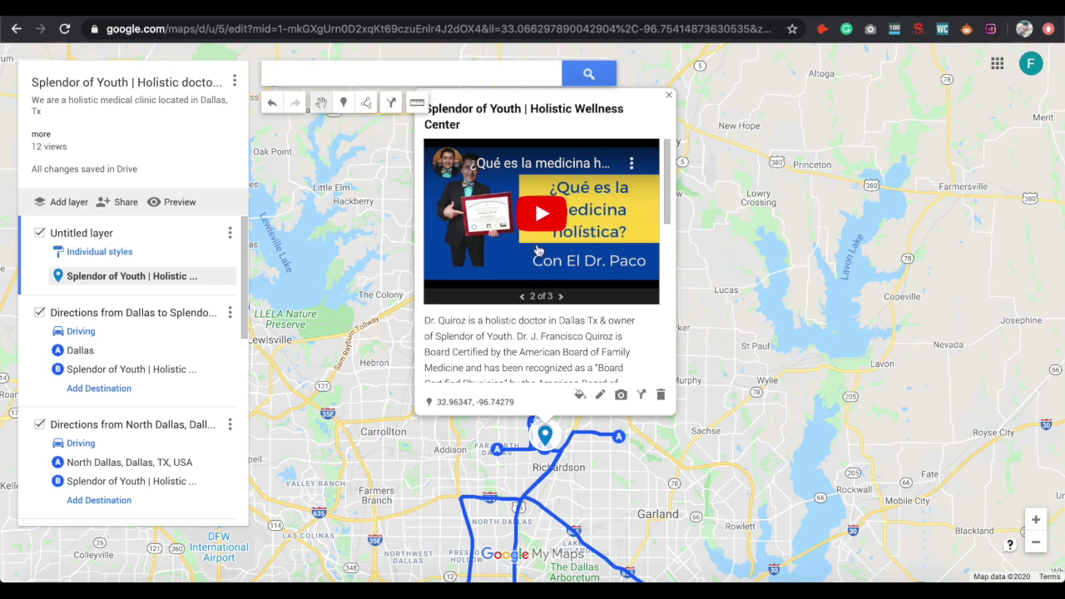
left_click(562, 297)
left_click(521, 298)
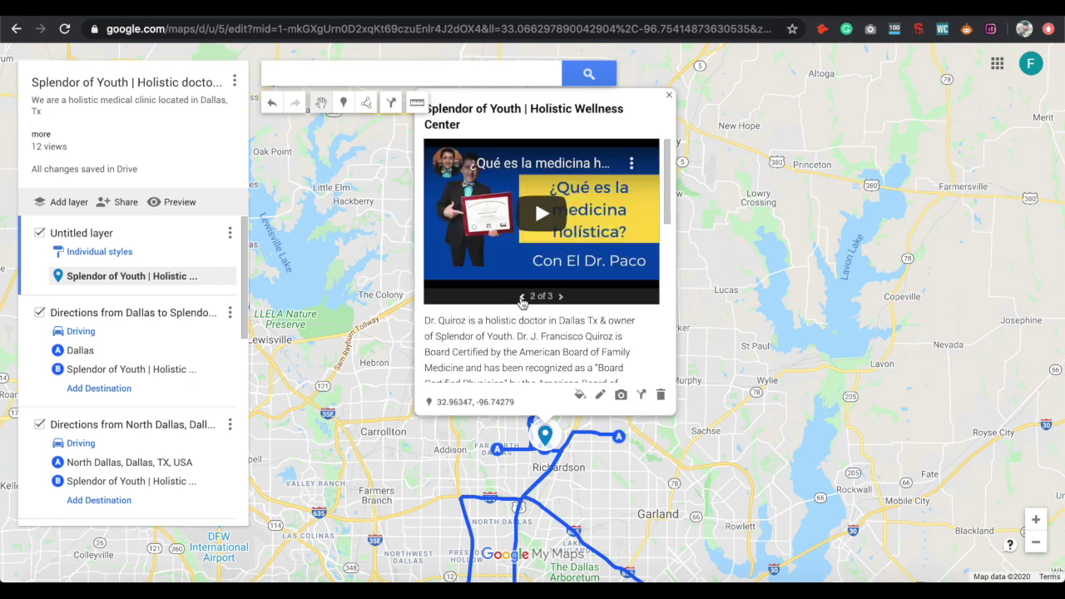
left_click(520, 298)
scroll(527, 330, "down", 3)
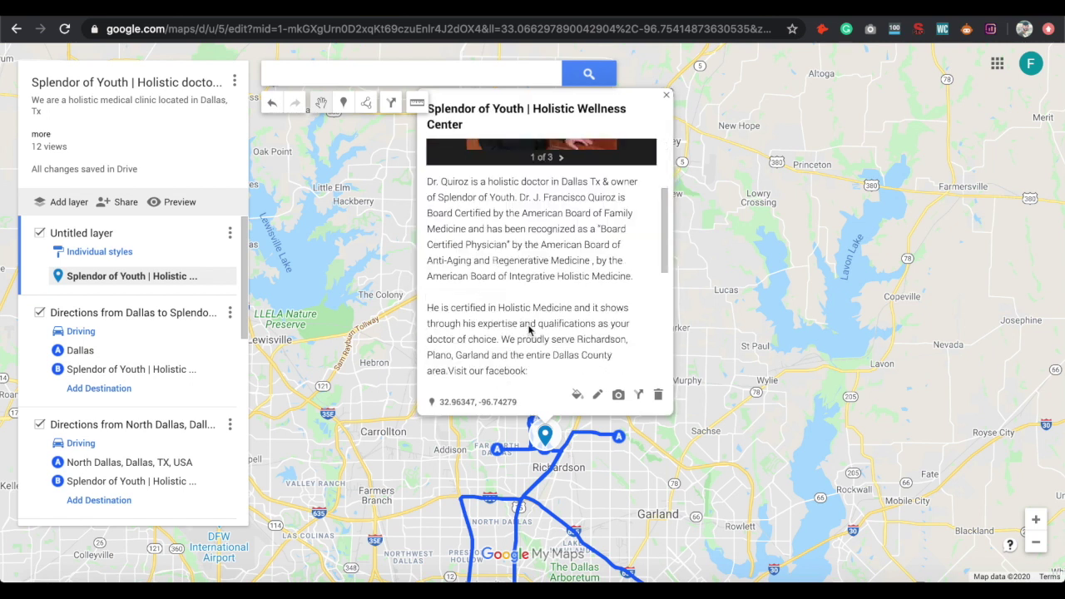
scroll(559, 274, "down", 2)
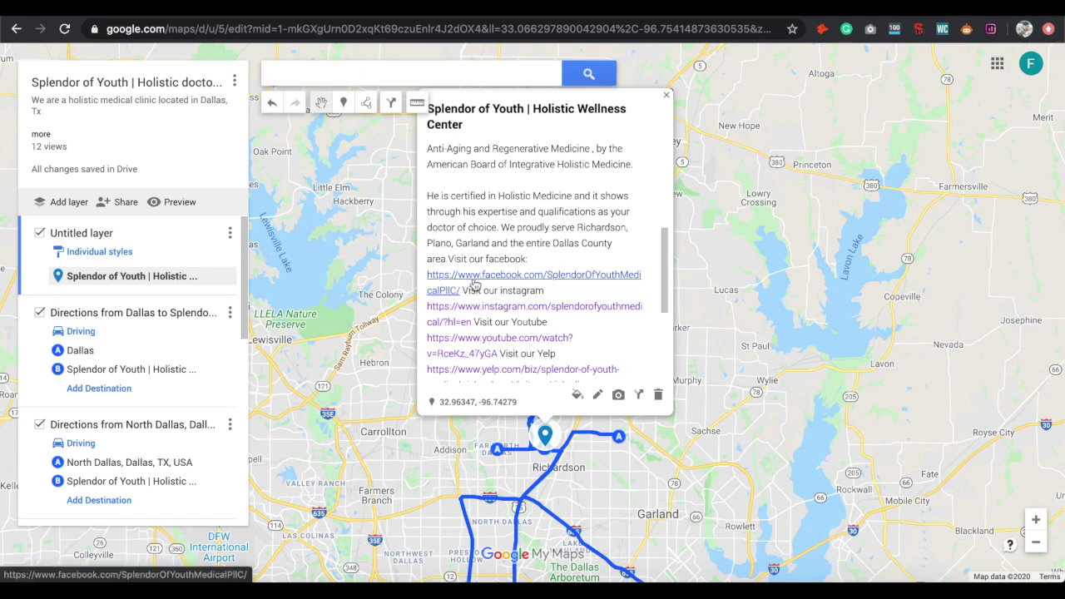
scroll(482, 279, "down", 1)
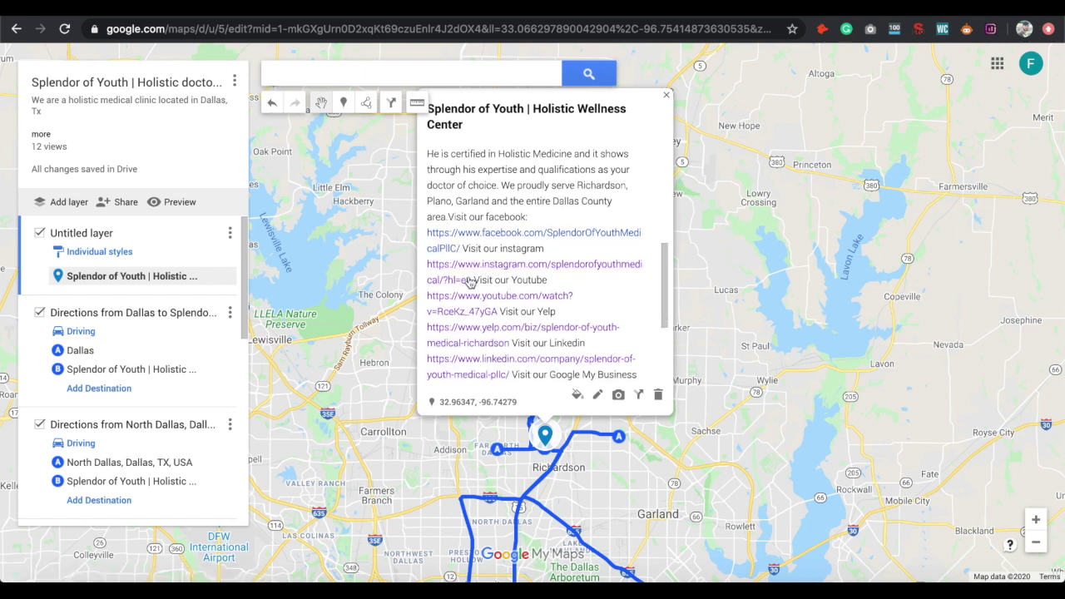
scroll(482, 304, "down", 3)
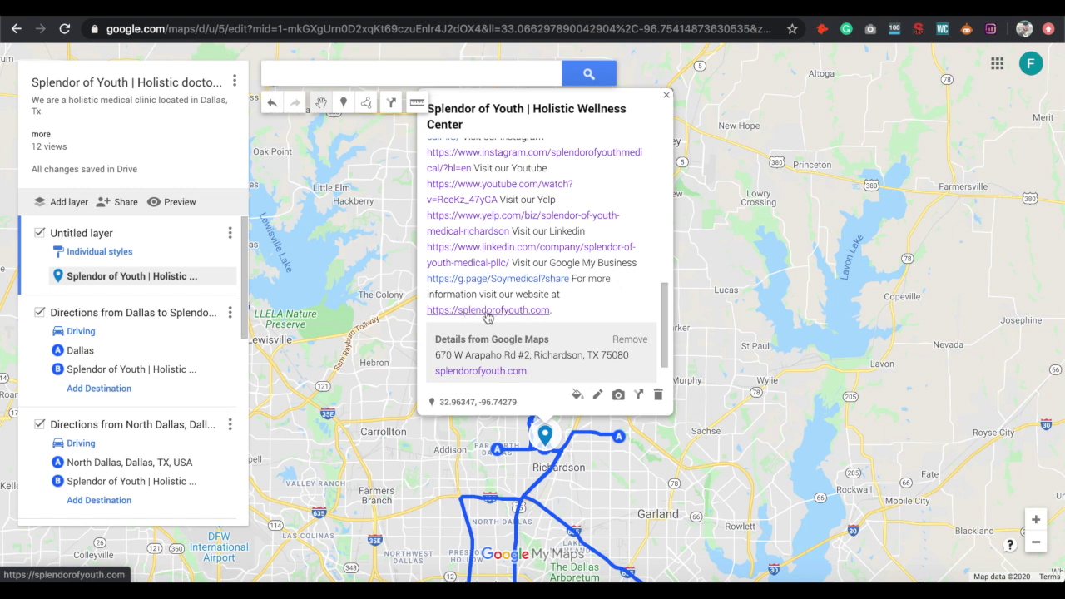
scroll(552, 338, "down", 1)
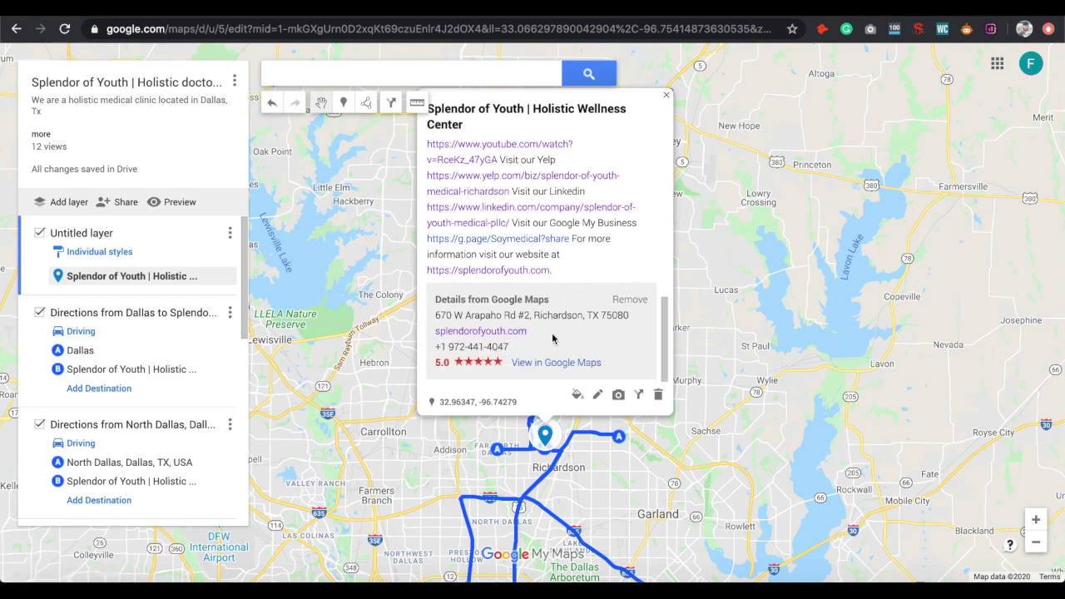
scroll(553, 339, "up", 10)
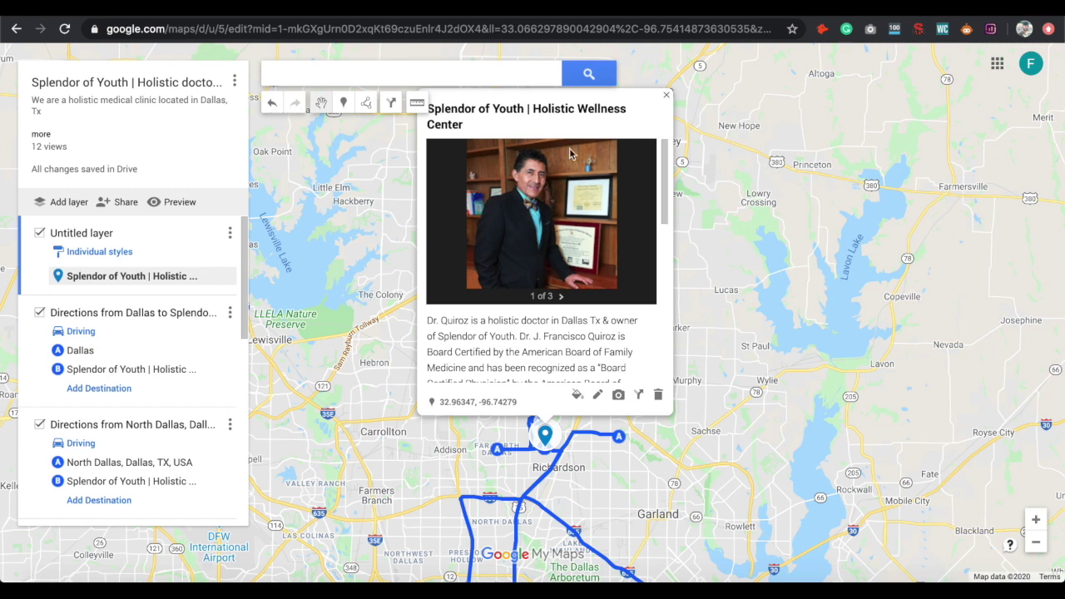
scroll(510, 343, "down", 10)
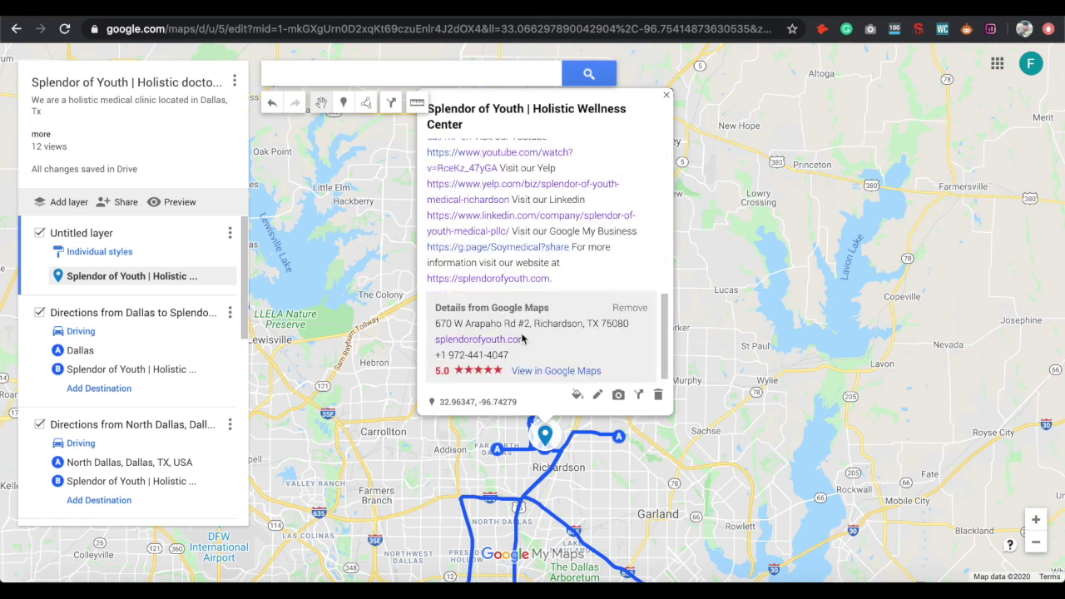
scroll(521, 339, "up", 10)
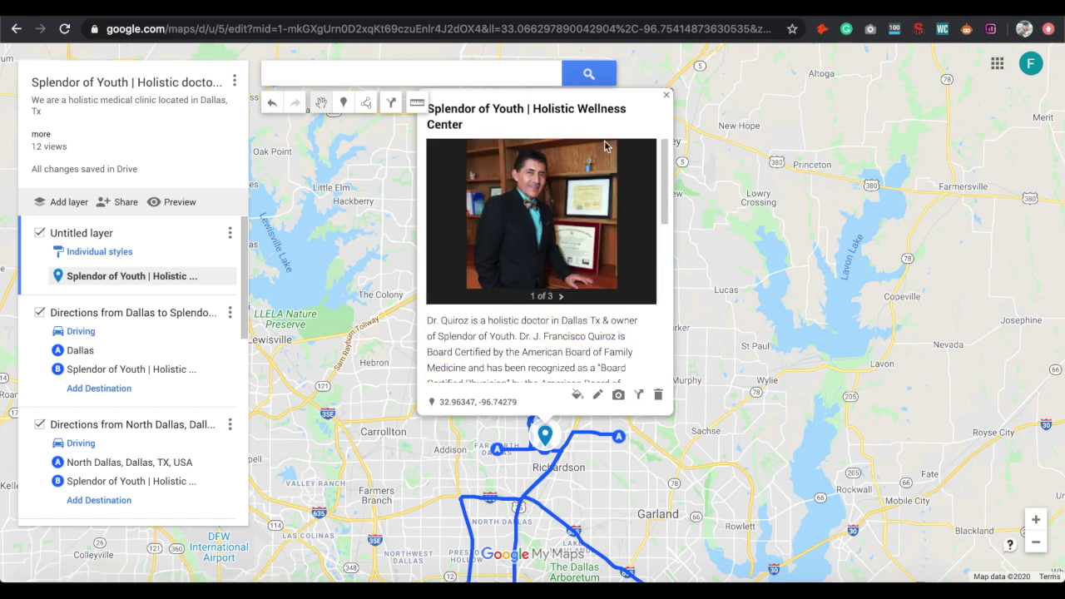
left_click(665, 95)
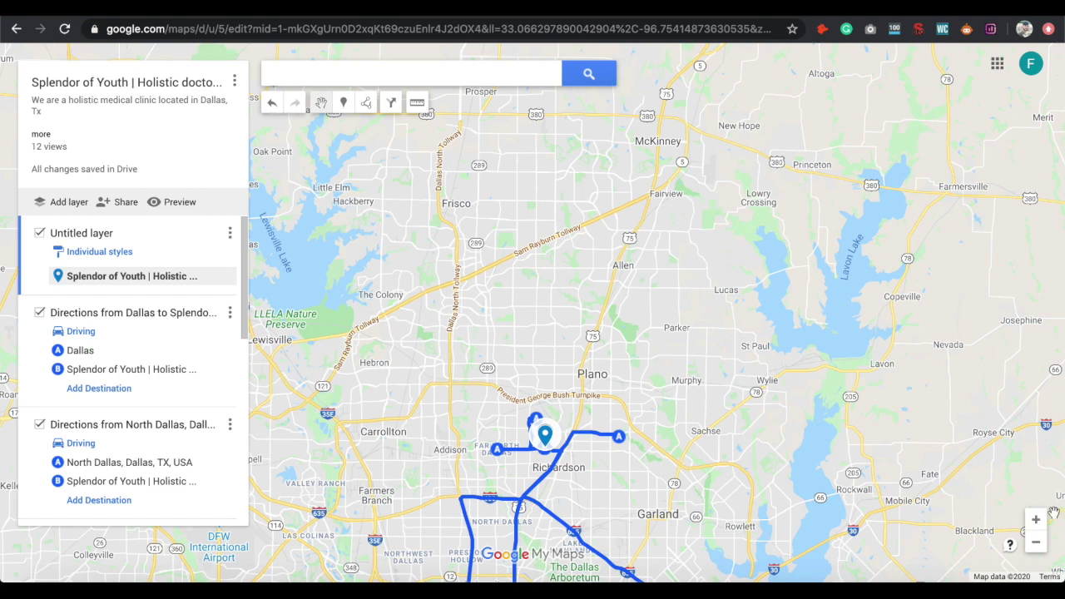
- Pan the map so every Dallas–Richardson driving route and the clinic pin are in view
left_click_drag(705, 489, 725, 302)
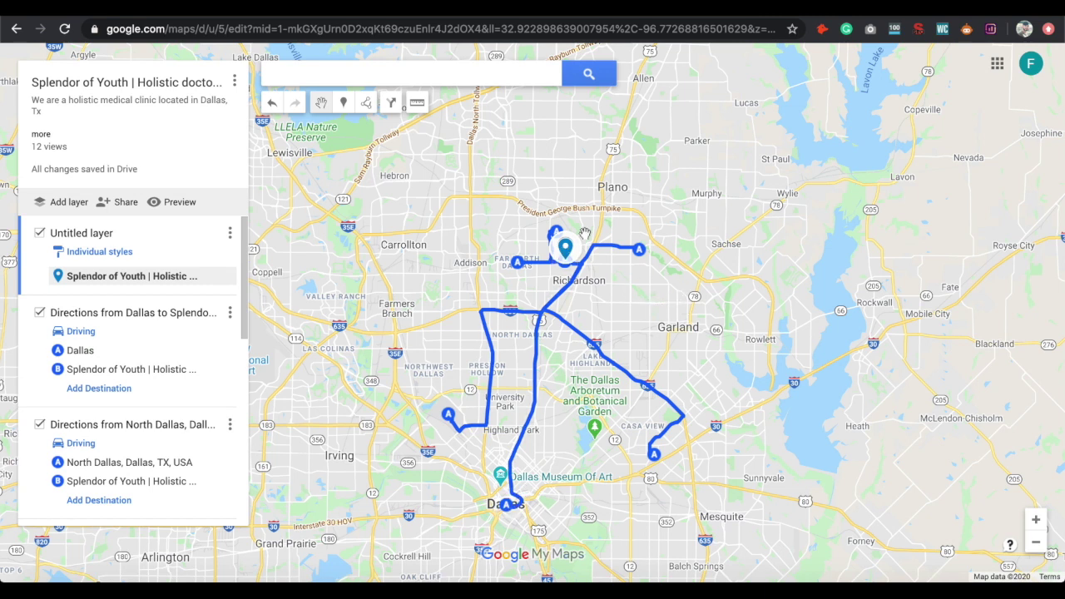
left_click(236, 86)
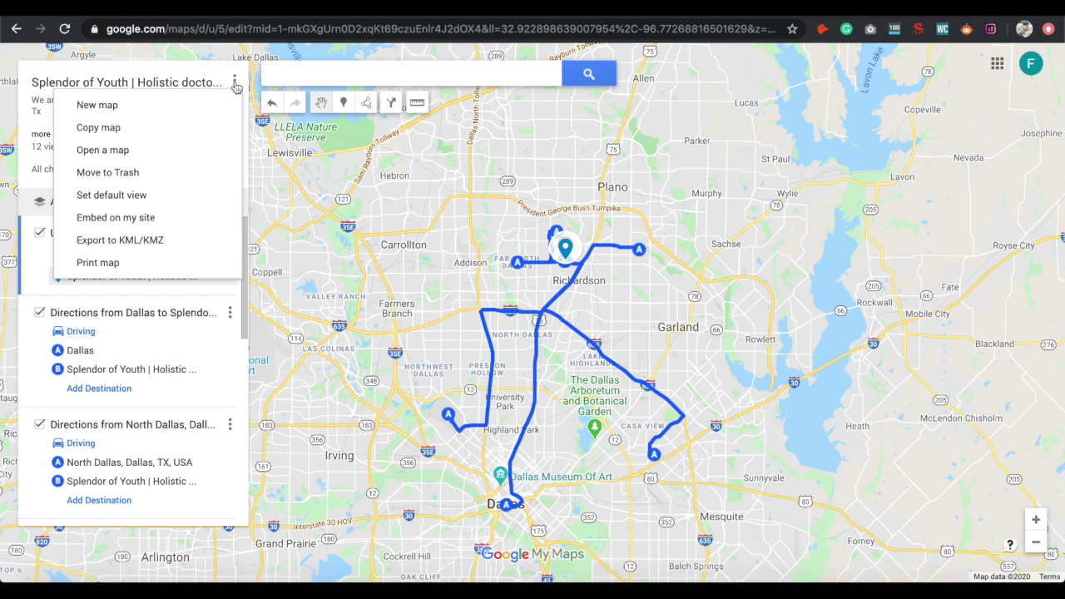
left_click(143, 217)
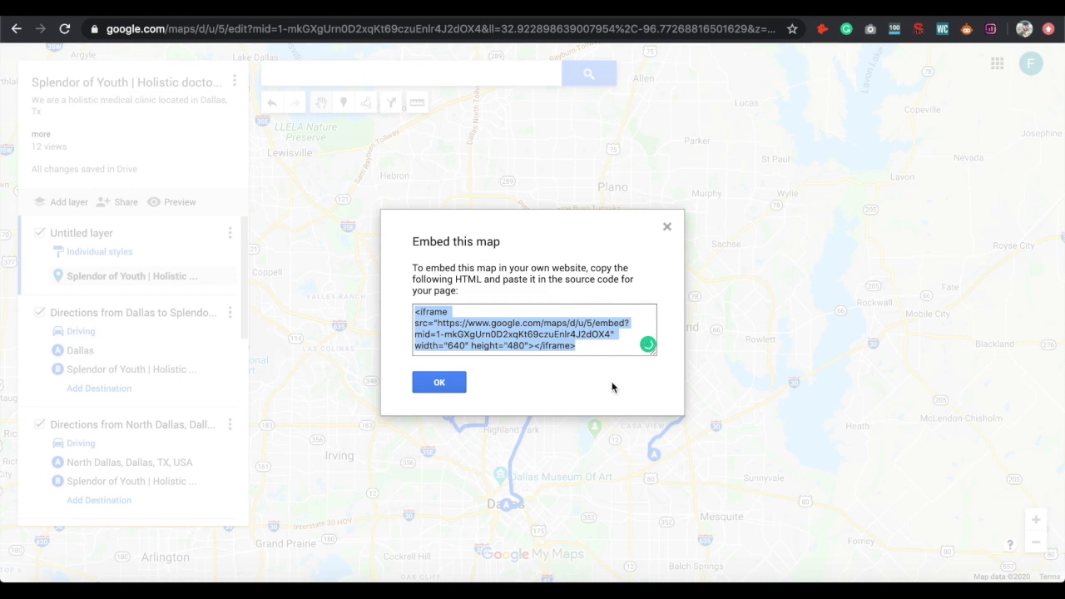
left_click(438, 382)
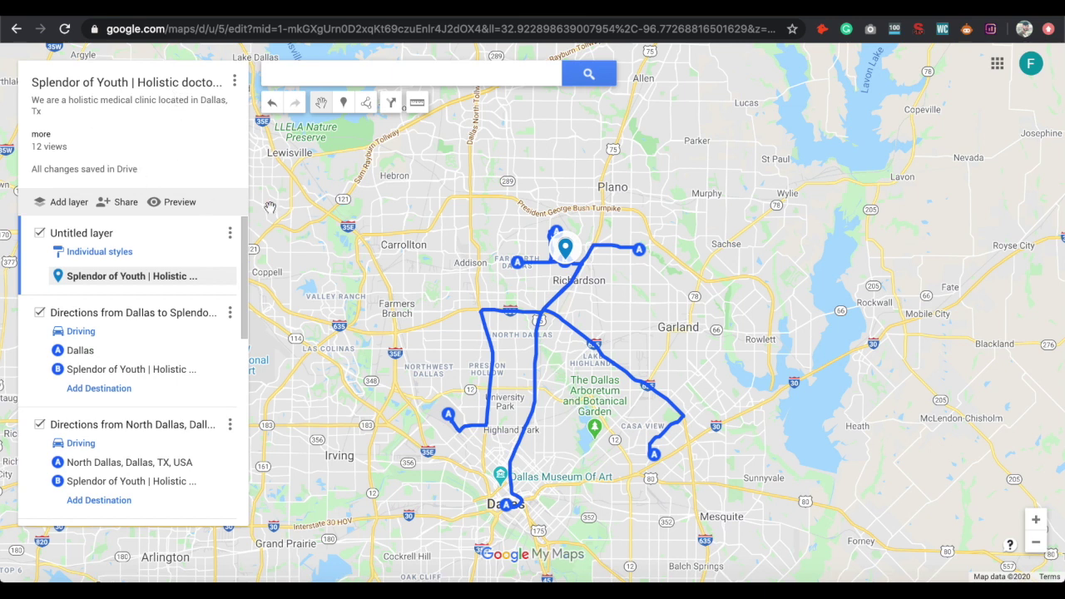
- Open the map's sharing settings and show the 'Anyone with the link' viewer access
left_click(121, 202)
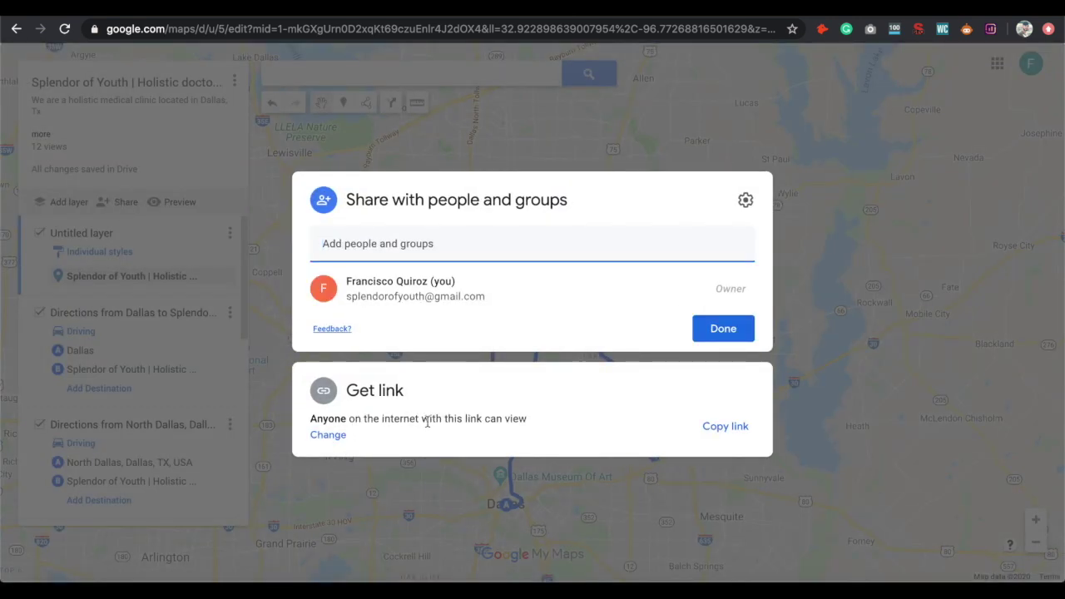
left_click(327, 434)
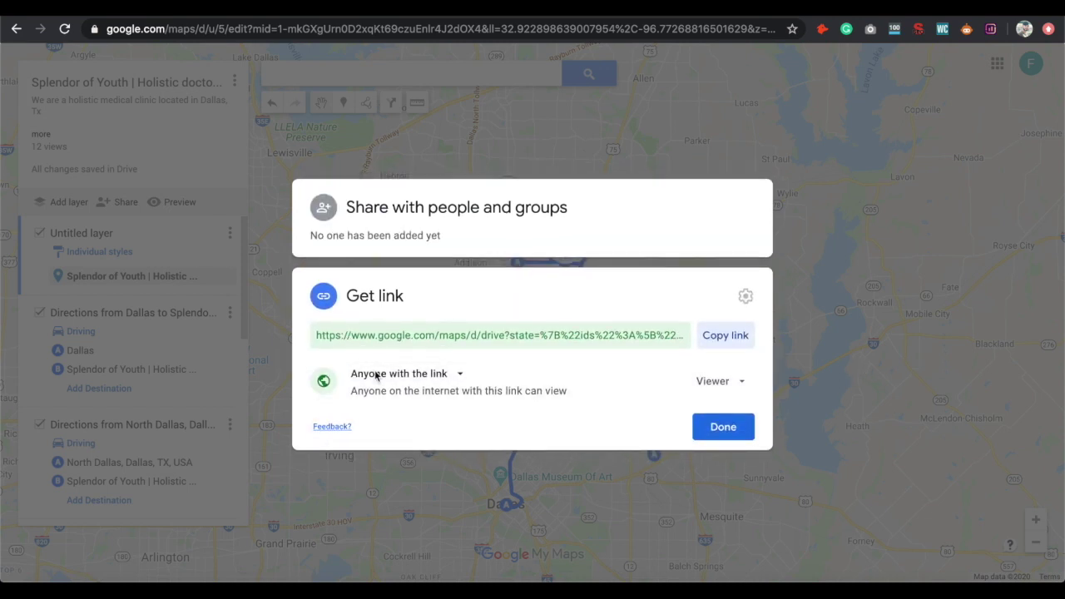